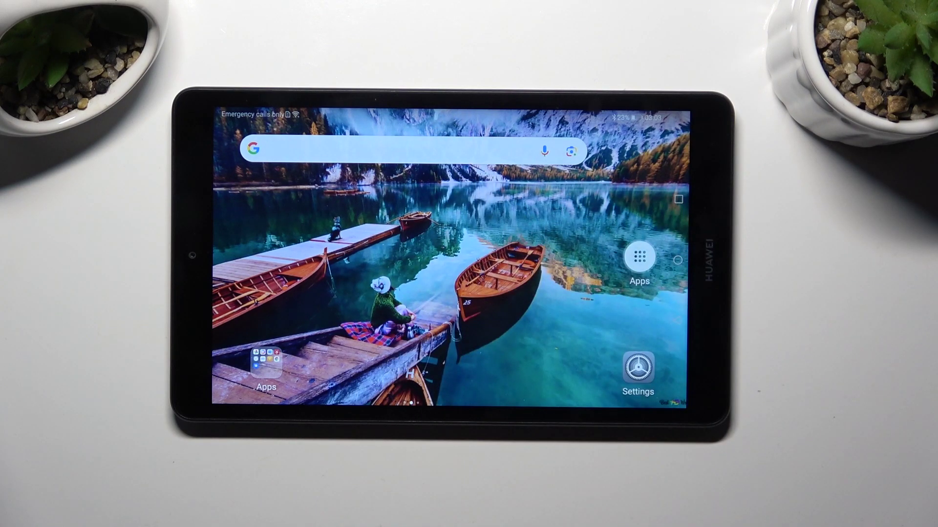
Reach SwiftKey Keyboard settings through Settings > System > Language & input
left_click(410, 150)
left_click(637, 368)
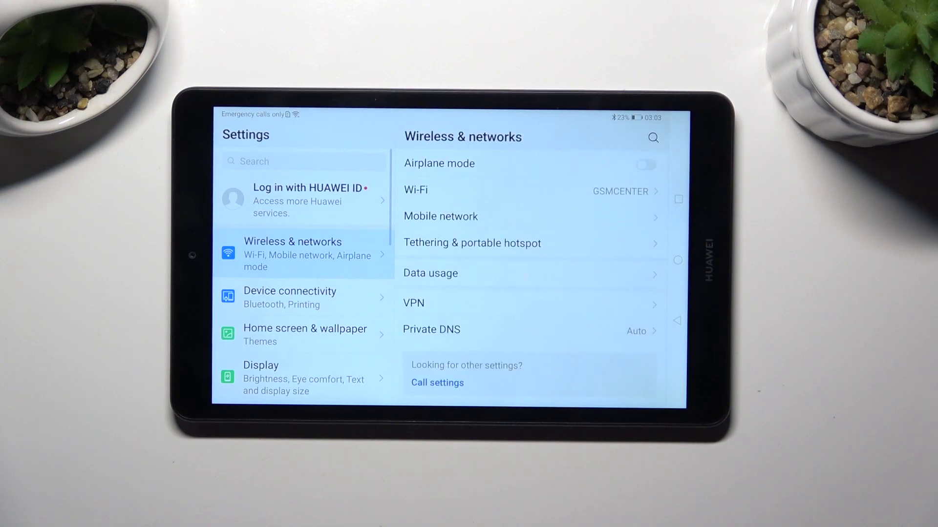
left_click_drag(301, 366, 301, 184)
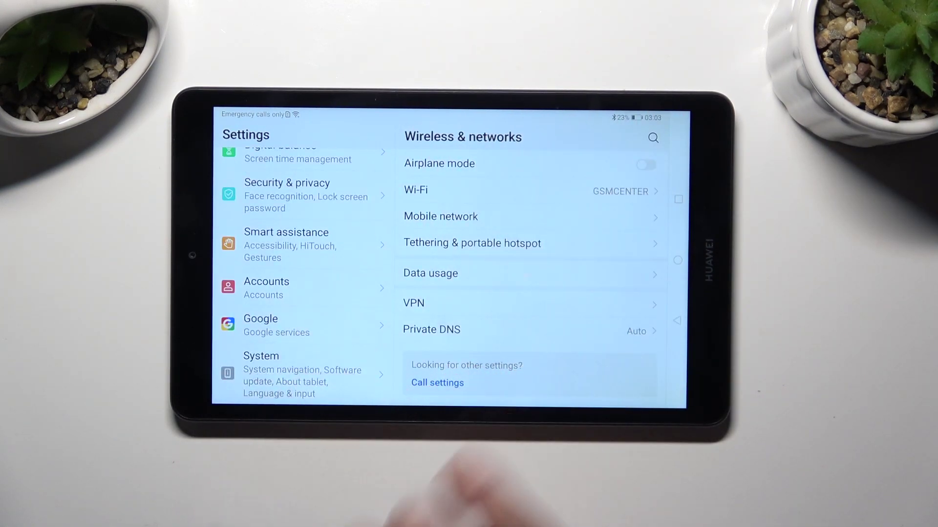
left_click(279, 370)
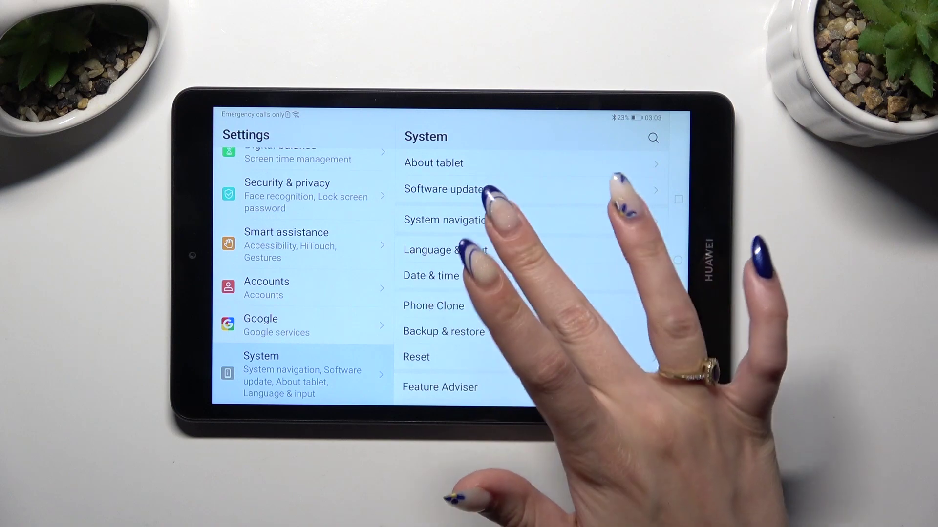
left_click(444, 250)
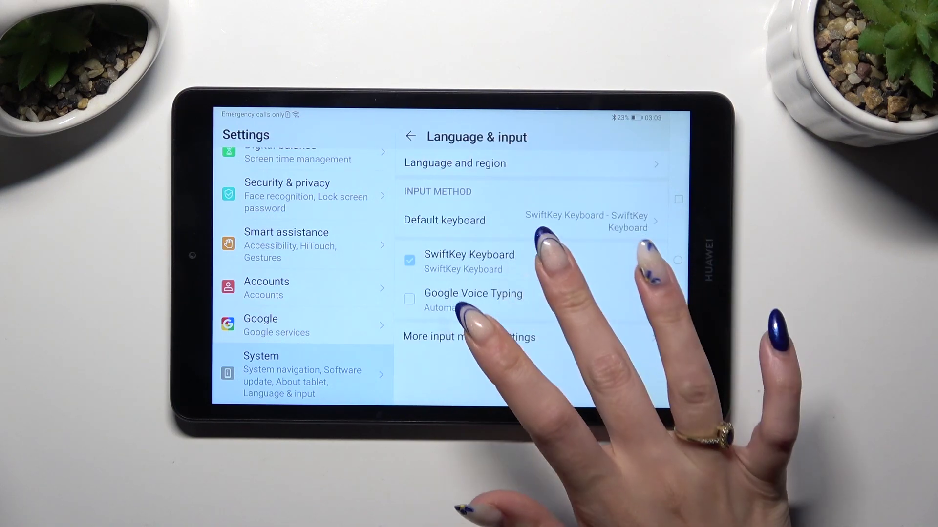
left_click(543, 260)
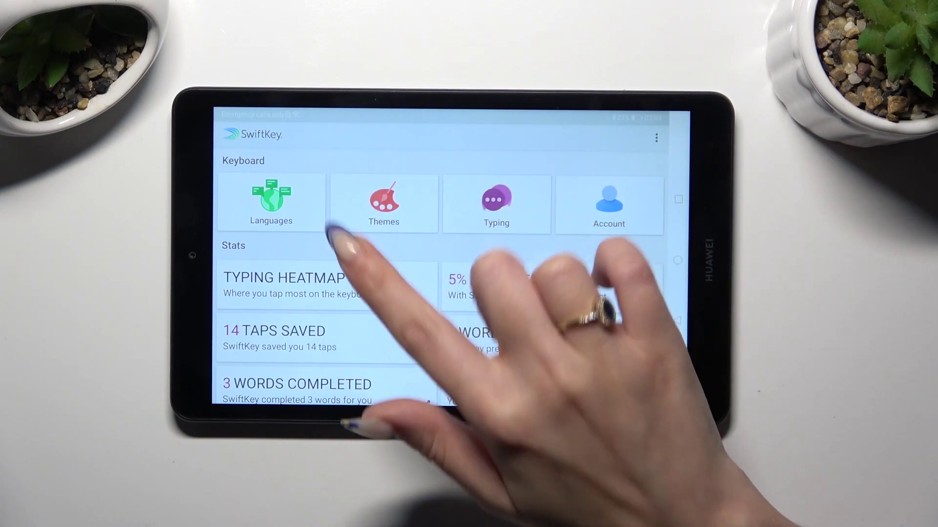
Apply the High Contrast Minimal theme from the Yours tab in SwiftKey Themes
left_click(383, 204)
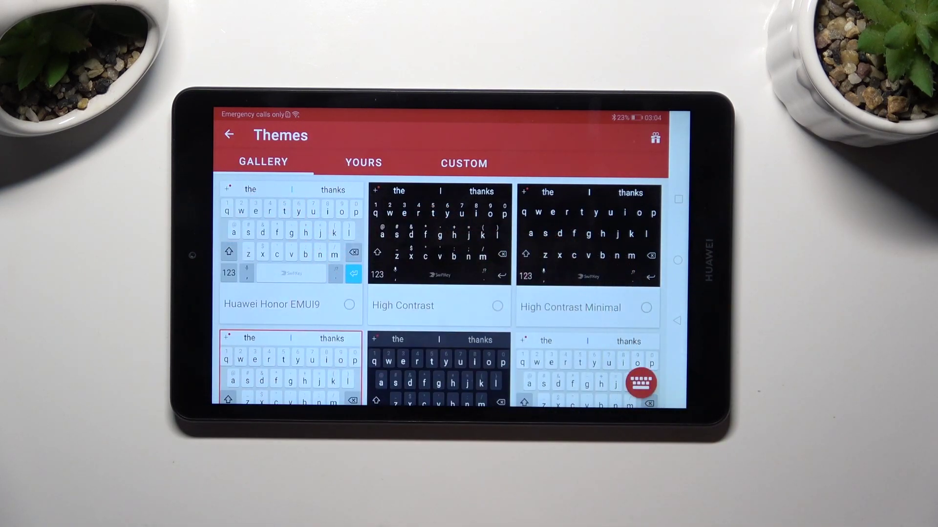
left_click_drag(513, 249, 325, 247)
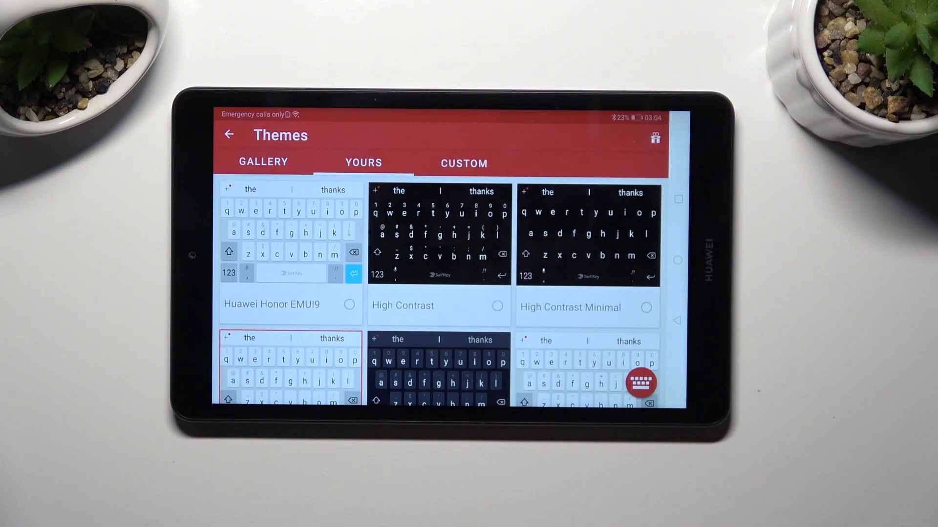
left_click(630, 230)
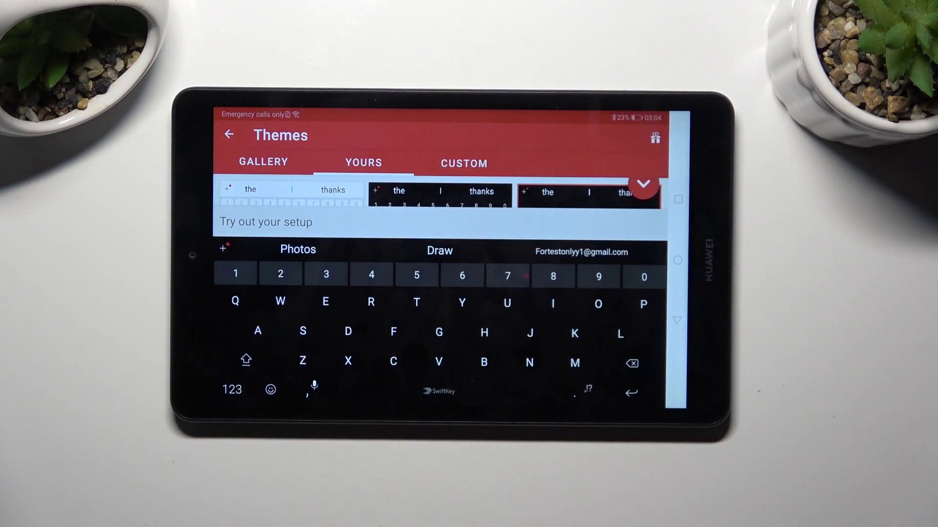
Show the black keyboard on Chrome's address bar, launched from the Apps folder, then view recent apps
left_click(678, 261)
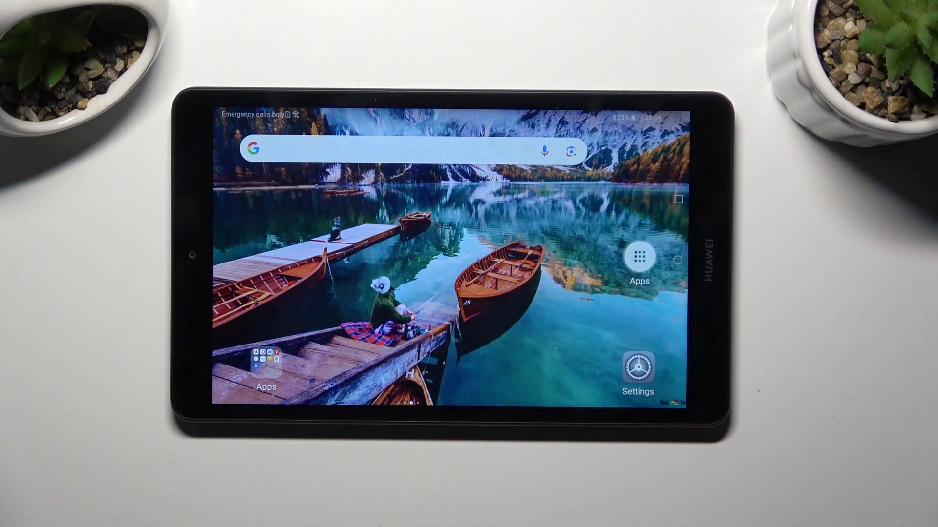
left_click(266, 363)
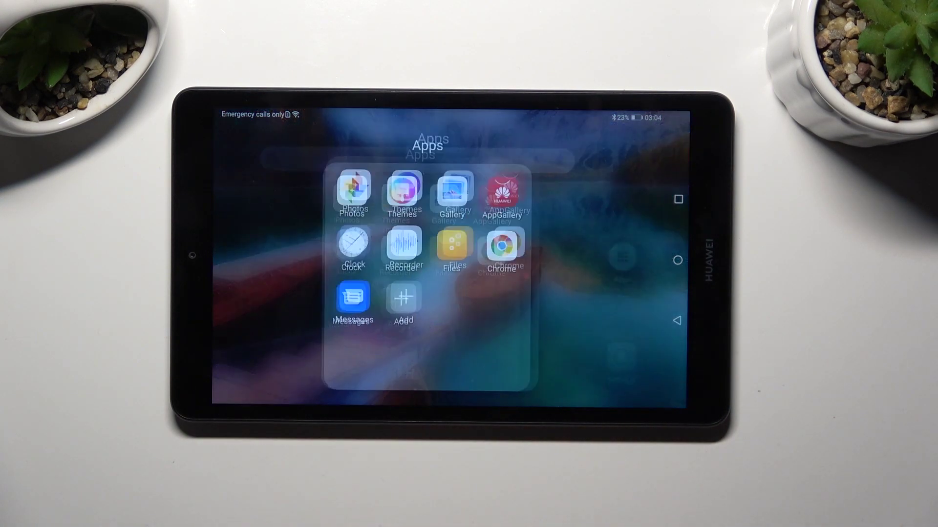
left_click(519, 236)
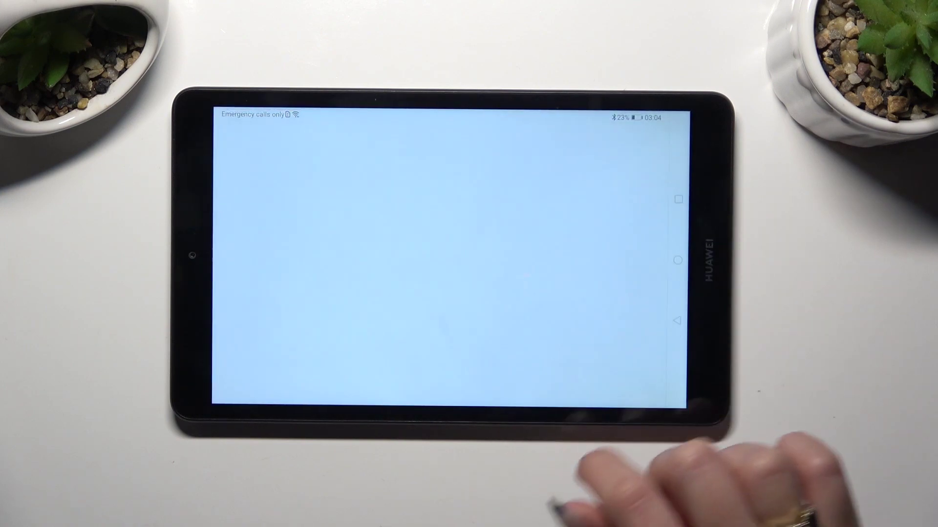
left_click(440, 138)
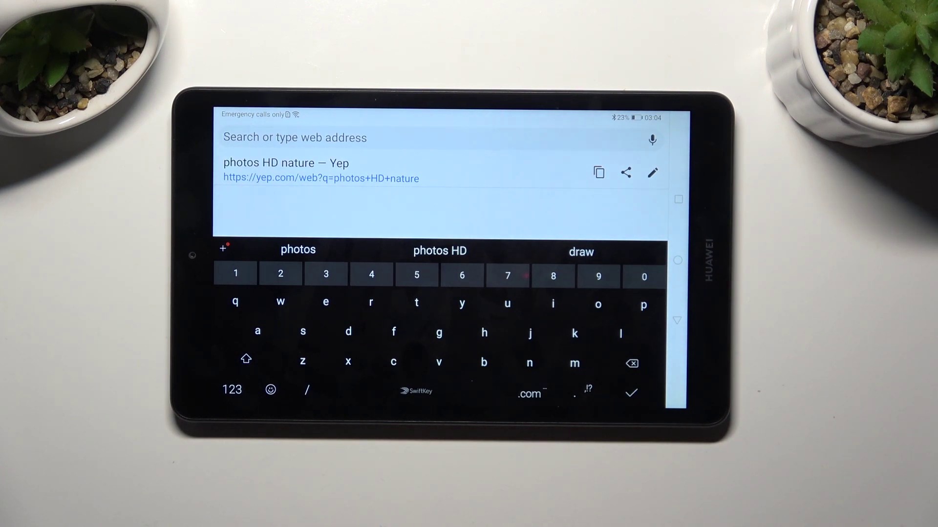
left_click(678, 199)
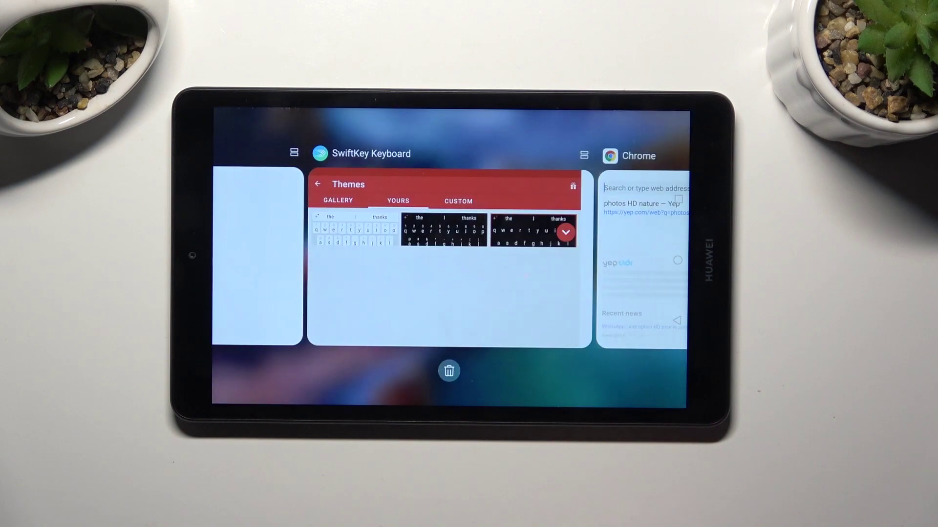
Return to SwiftKey from Recents and start a new theme under the Custom tab
left_click(524, 269)
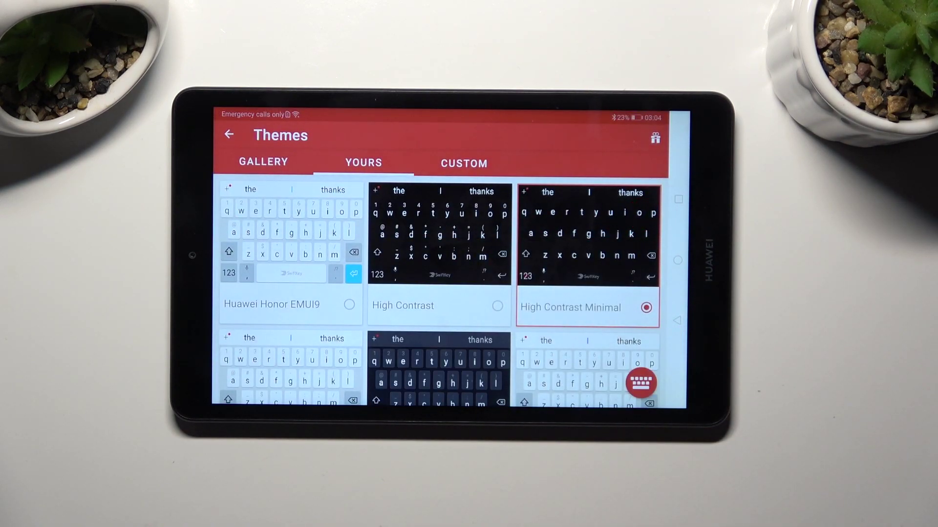
left_click(463, 163)
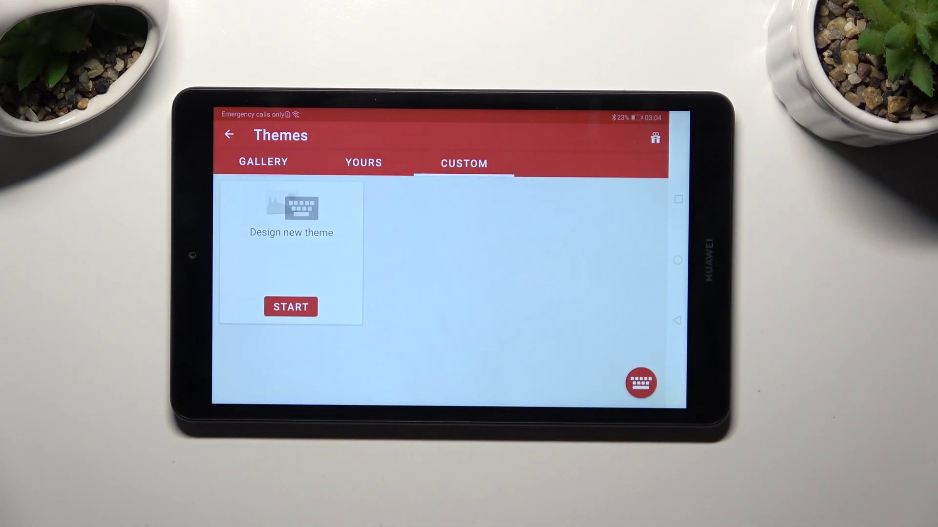
left_click(291, 307)
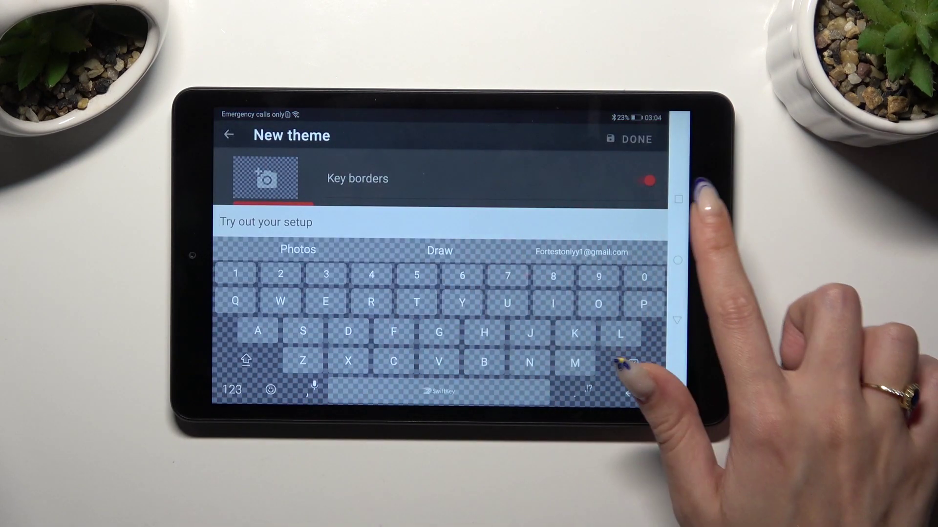
scroll(586, 178, "down", 2)
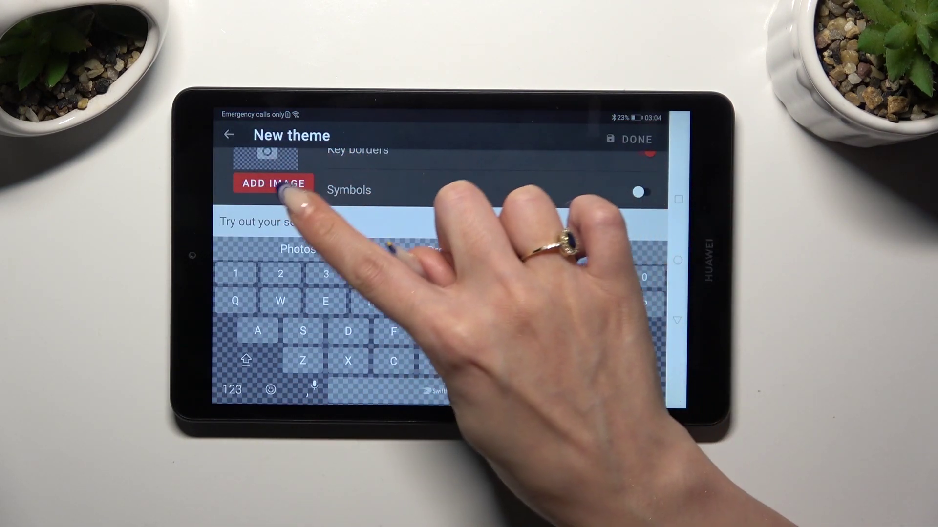
Allow photo access and pick the sunset photo from the Gallery's Downloads album
left_click(273, 184)
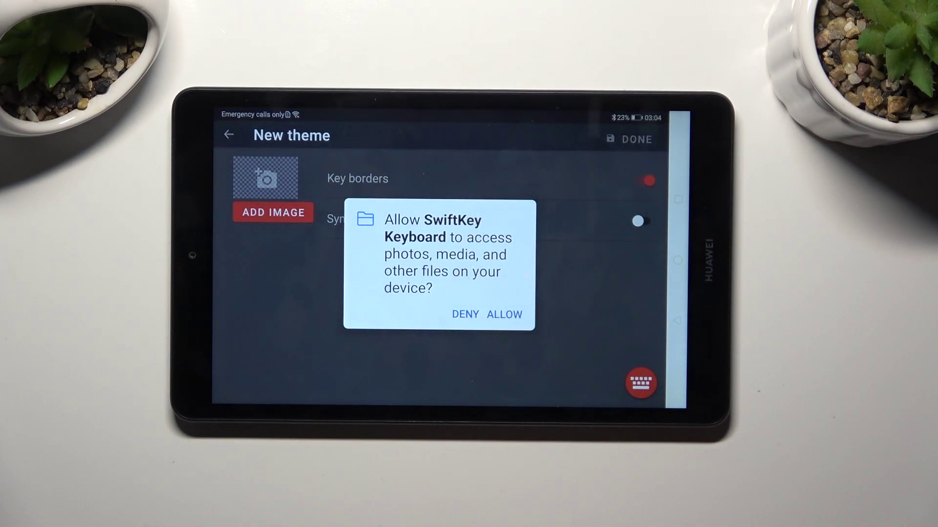
left_click(504, 314)
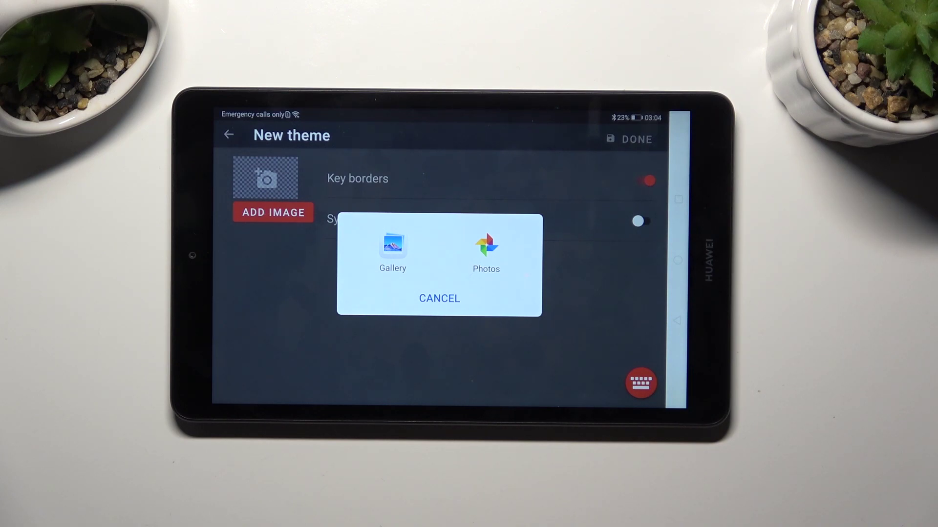
left_click(393, 249)
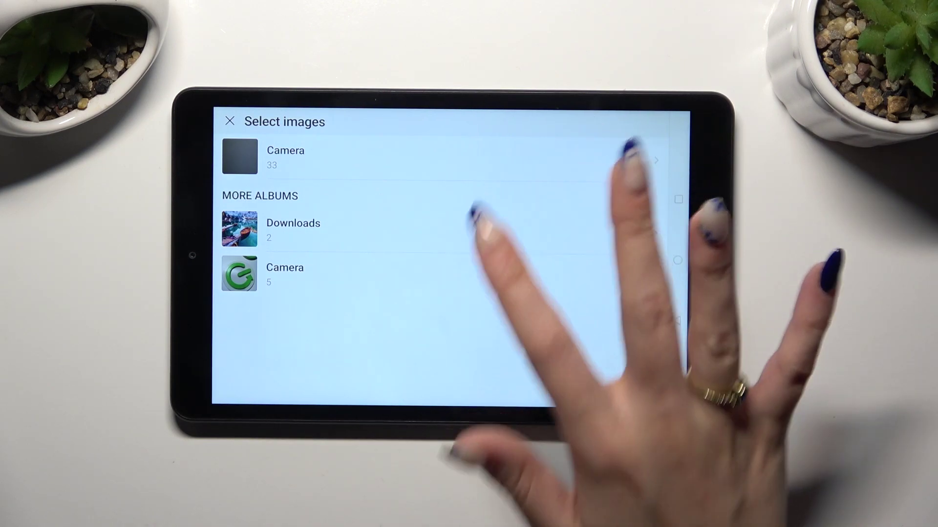
left_click(476, 220)
left_click(310, 168)
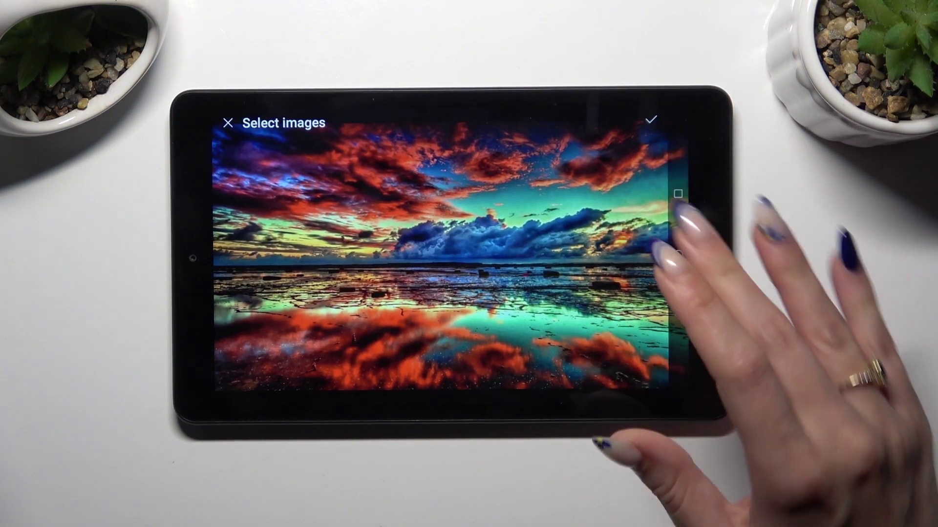
Set the sunset photo as the theme background with 0% background darkness
left_click(649, 122)
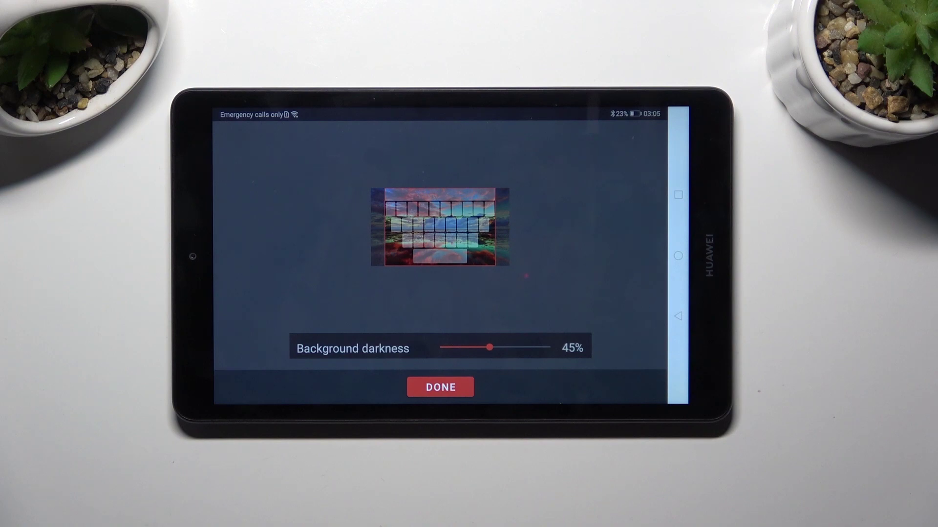
left_click_drag(489, 348, 439, 347)
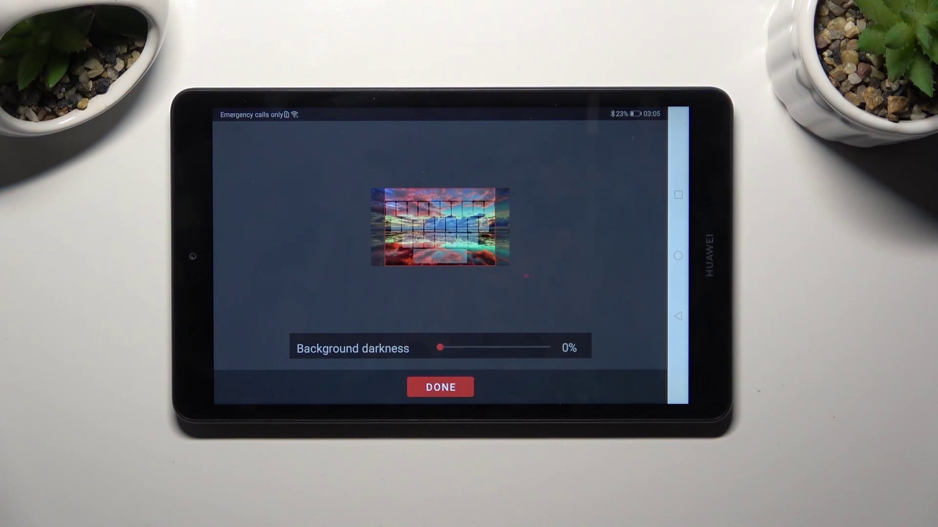
left_click(439, 387)
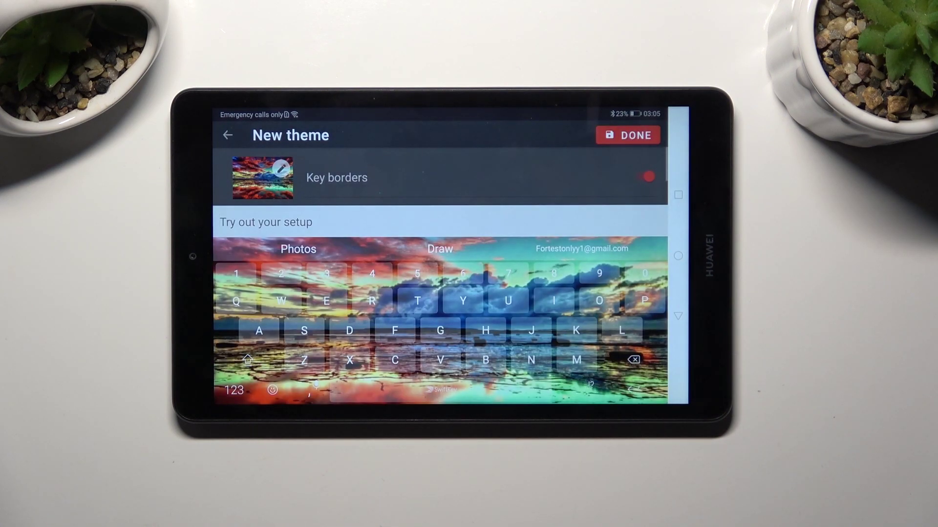
Turn off key borders and save the sunset-photo custom theme
left_click(678, 316)
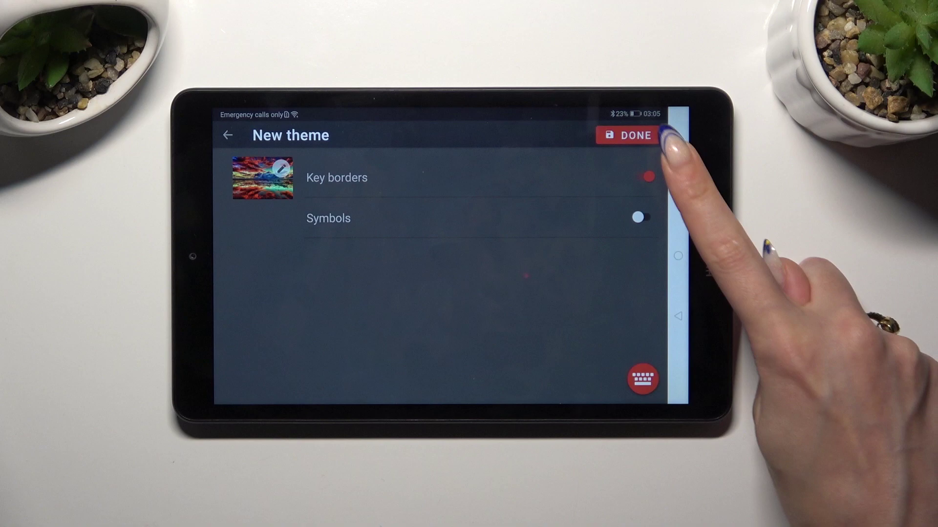
left_click(645, 177)
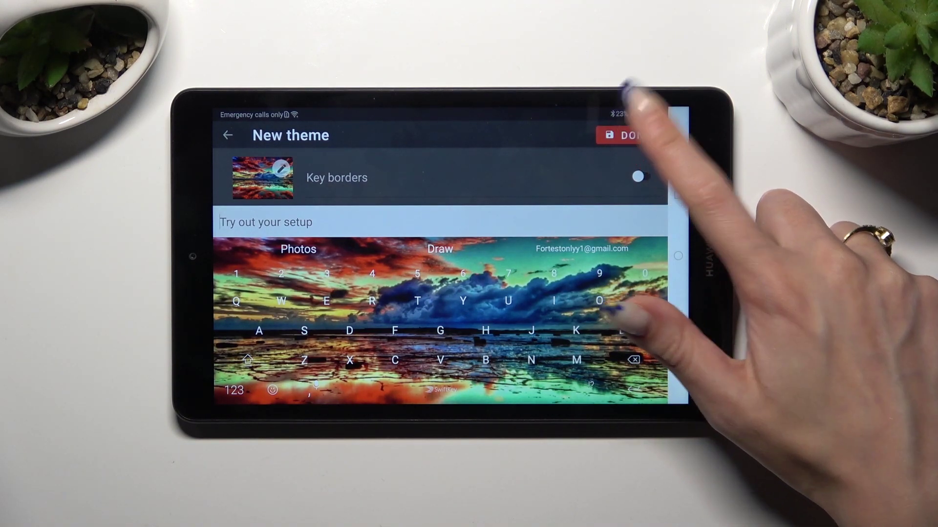
left_click(627, 135)
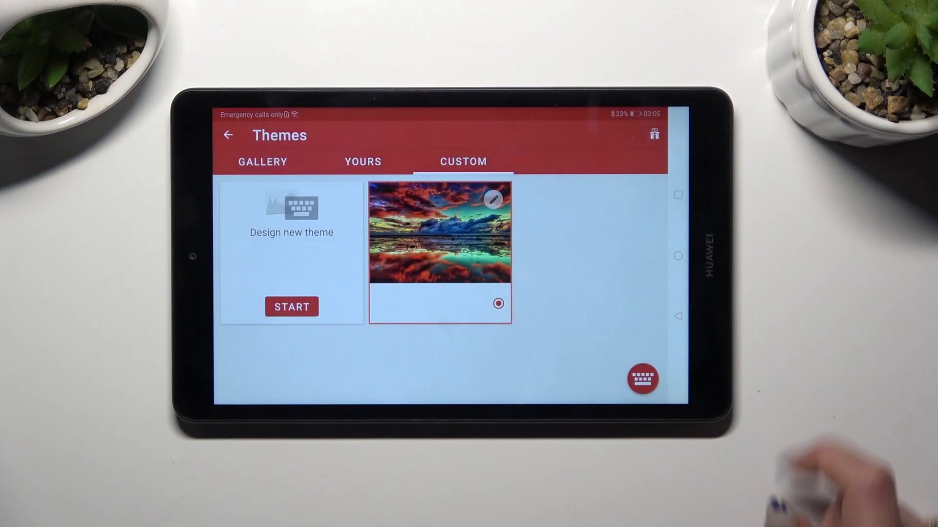
Open Google search from the home-screen search bar to show the keyboard
left_click(678, 256)
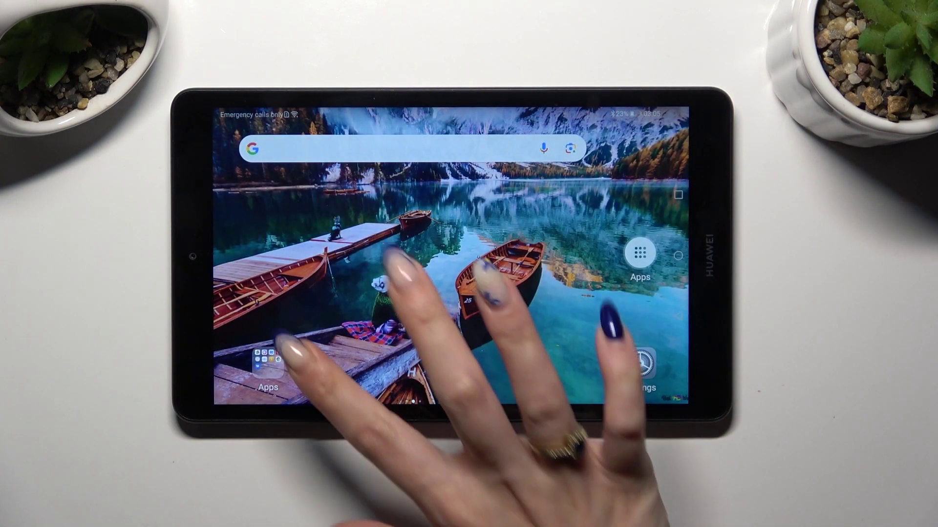
left_click(389, 149)
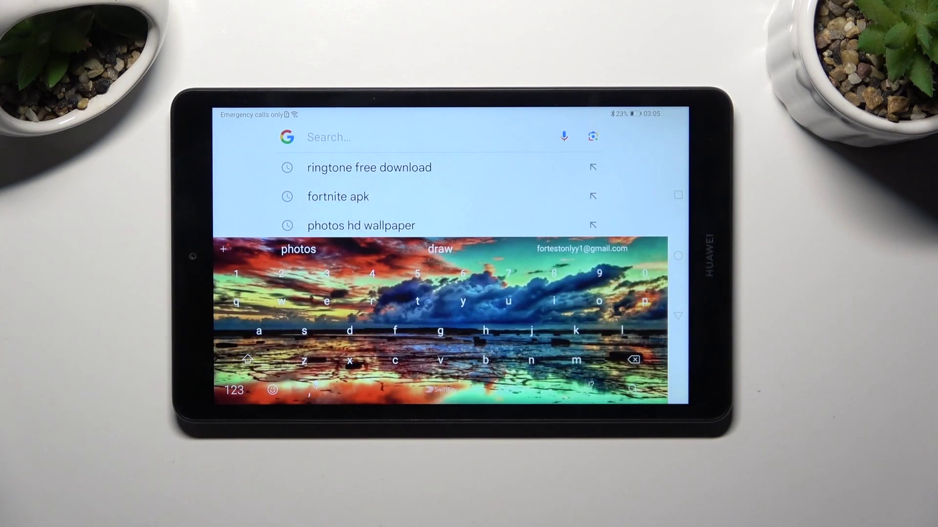